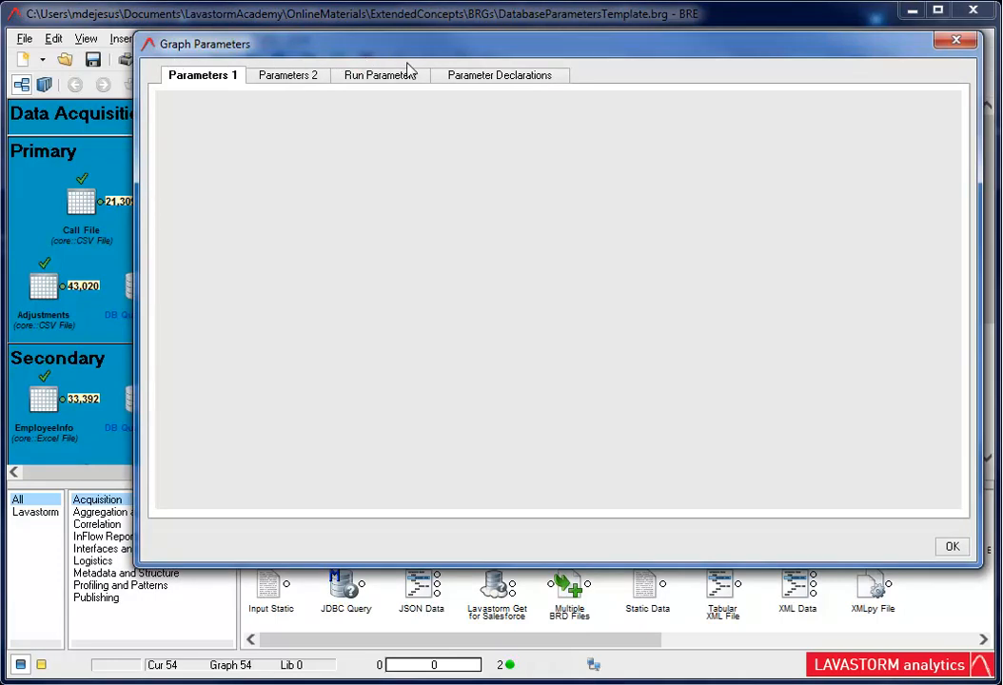
- Declare a graph parameter named DbUser with type string in group 1
click(476, 81)
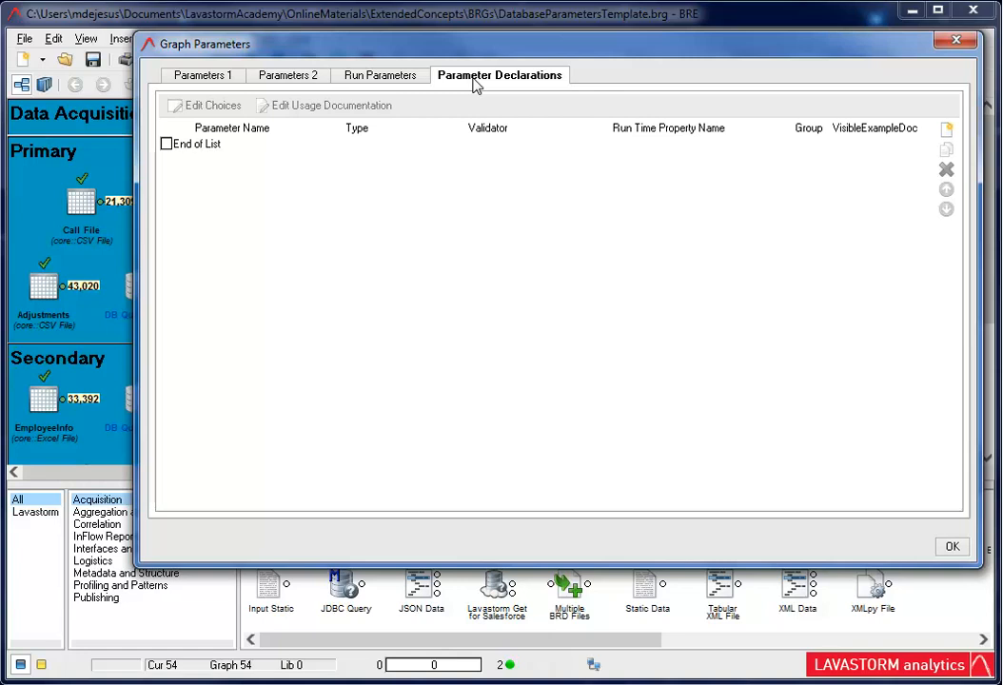
click(946, 129)
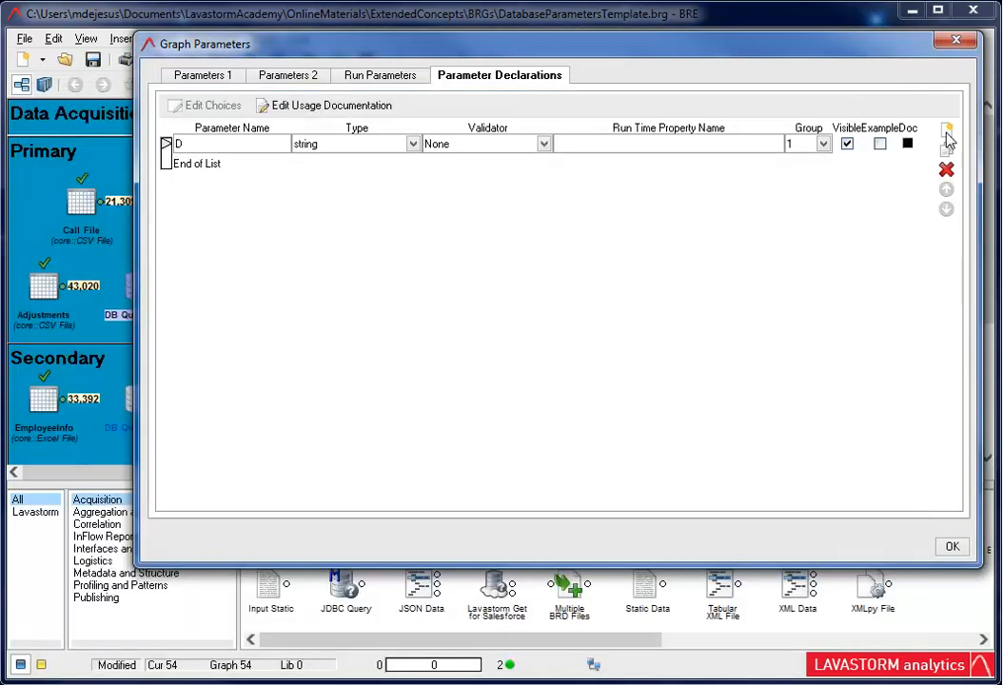
text(bUser)
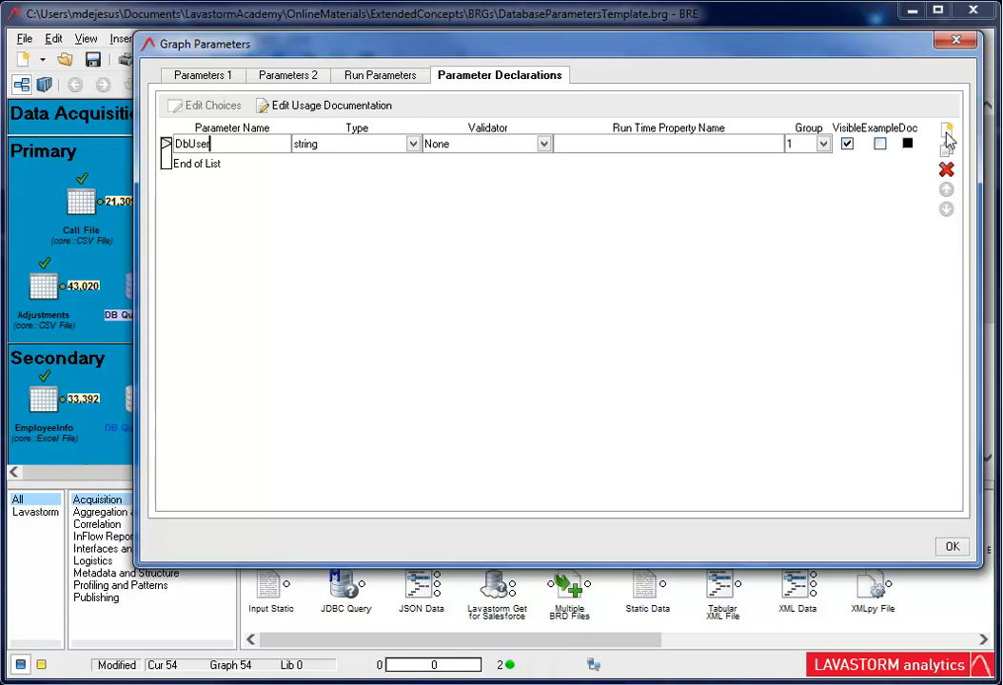
click(413, 144)
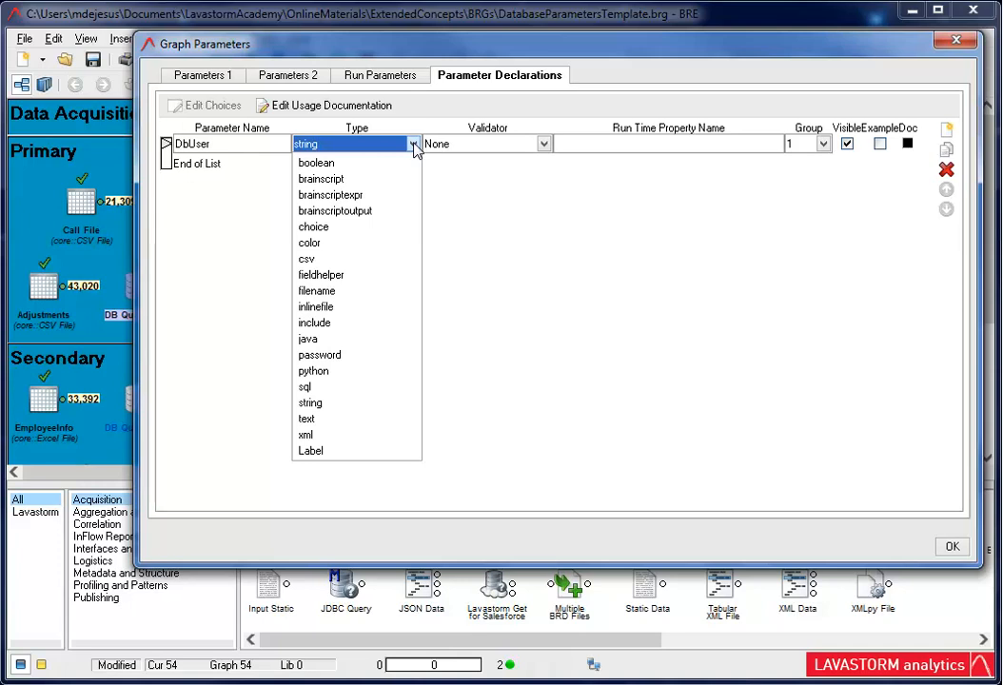
click(823, 144)
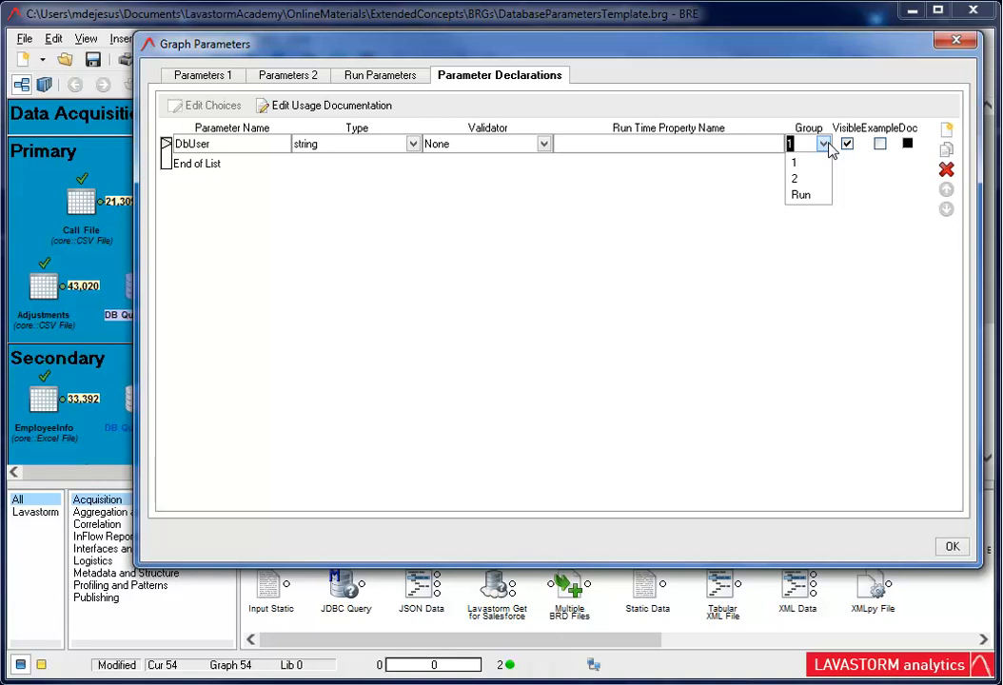
- Declare a second graph parameter named DbPassword and set its type to password
click(946, 130)
text(DbPassw)
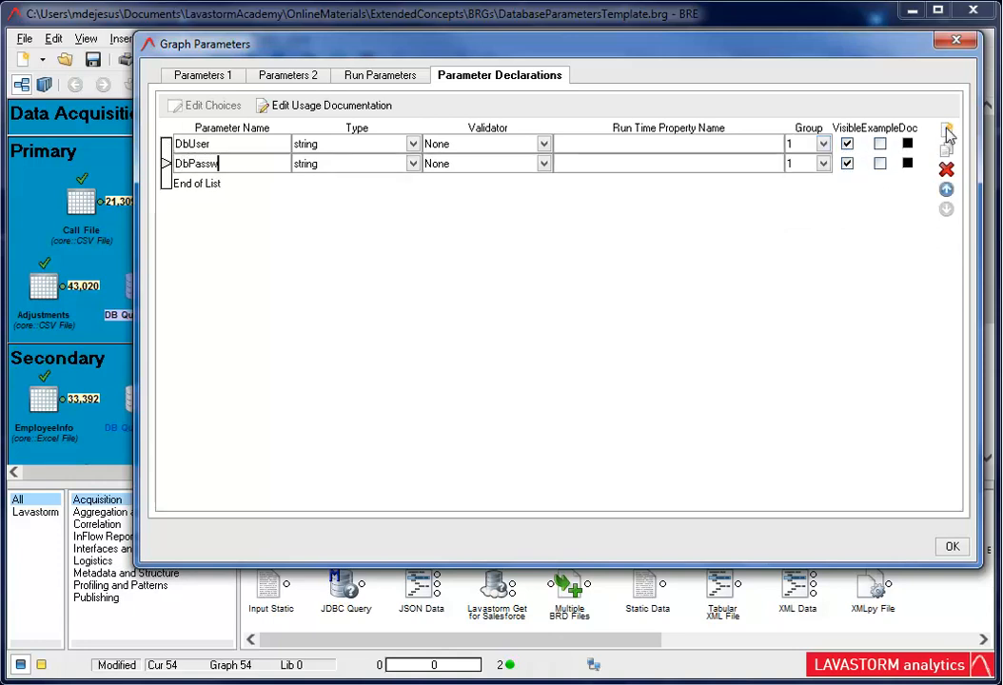
text(ord)
click(413, 164)
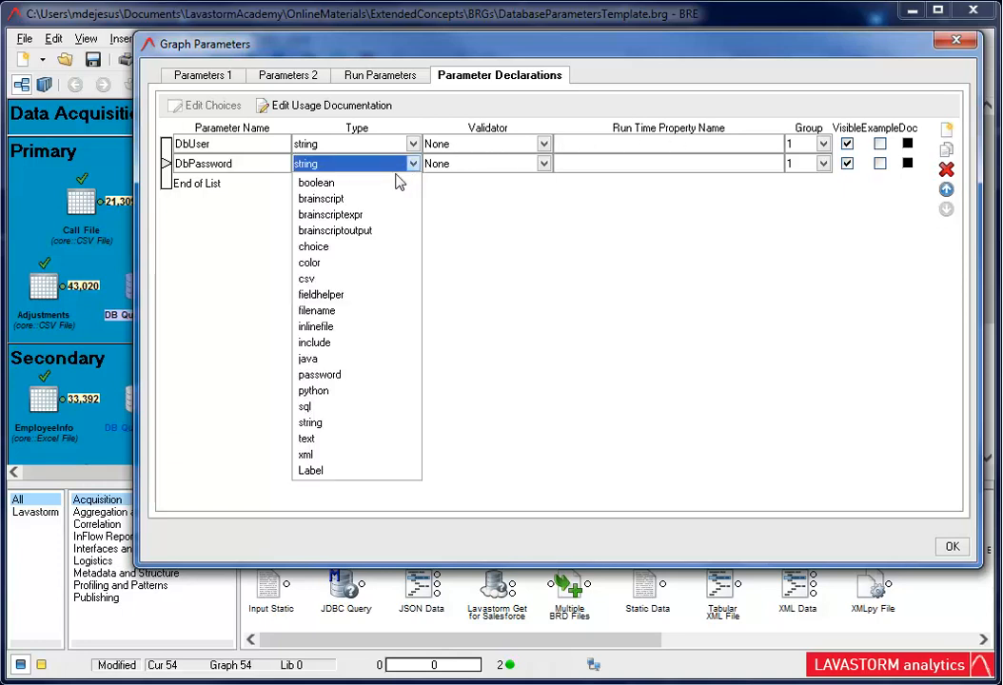
click(373, 376)
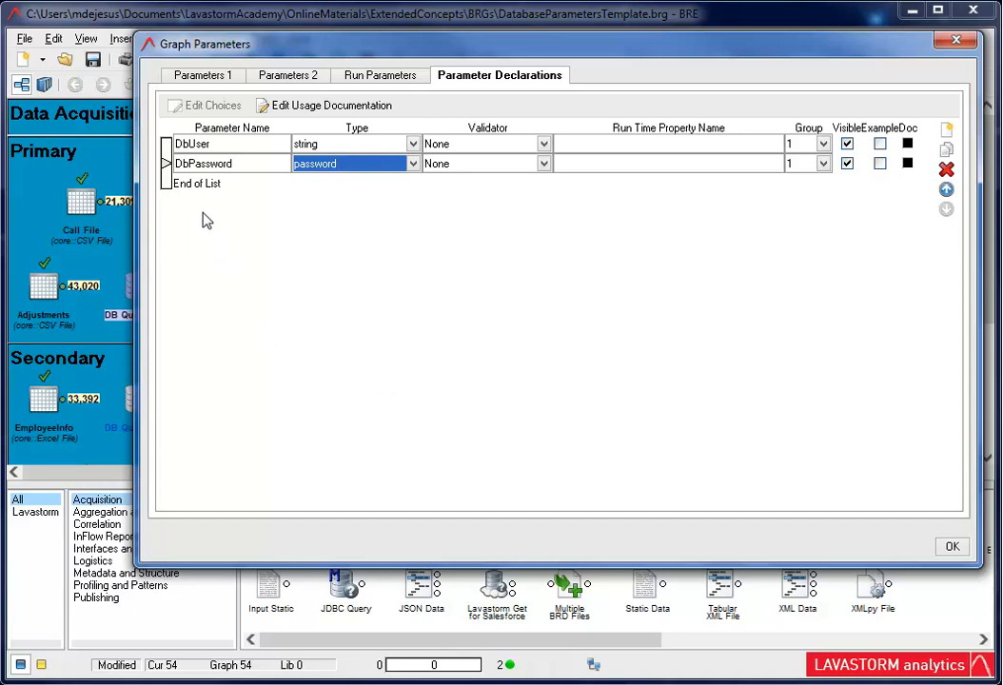
- Set the graph parameter DbUser to none, enter the database password for DbPassword, and accept the graph parameters
click(196, 80)
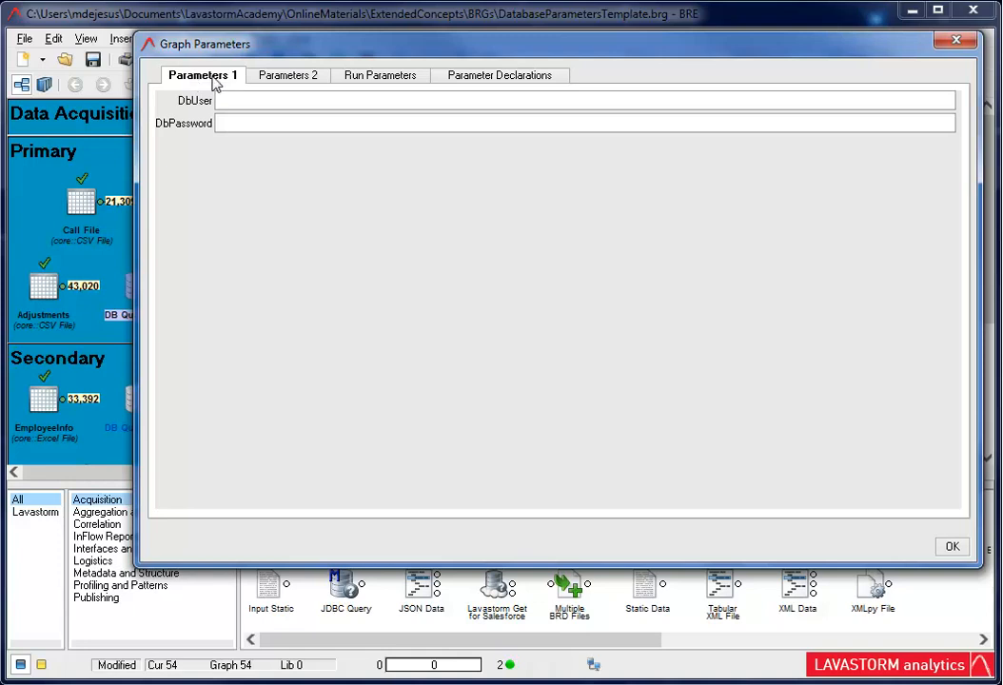
click(245, 101)
text(none)
click(225, 122)
text(****)
click(951, 546)
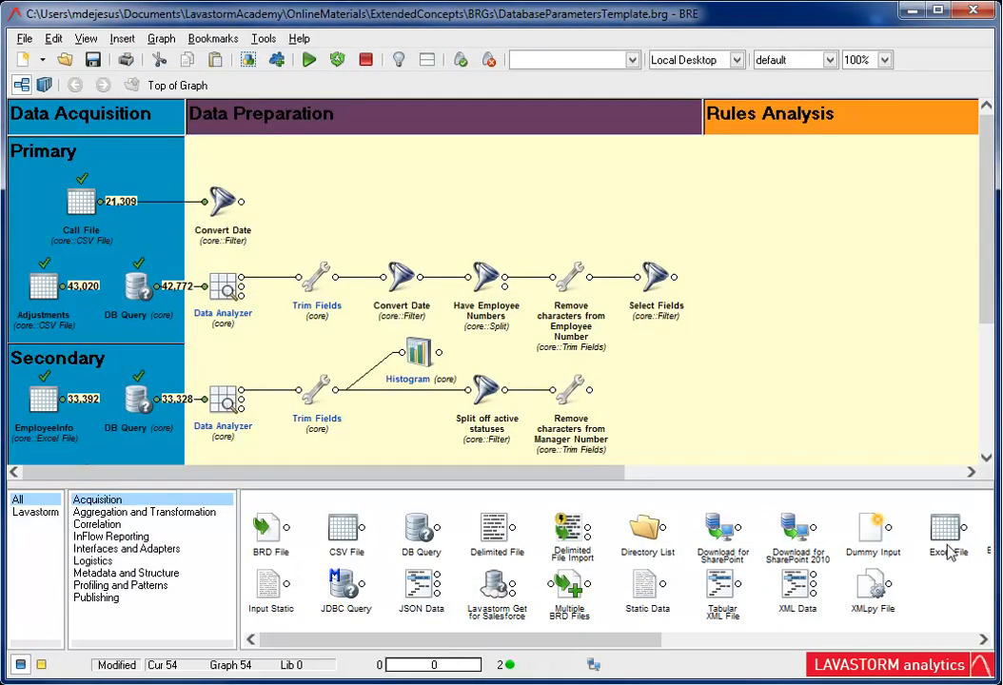
- Edit the connection credentials of the DB Query node in the Secondary section, entering academy as DbUser
double_click(141, 402)
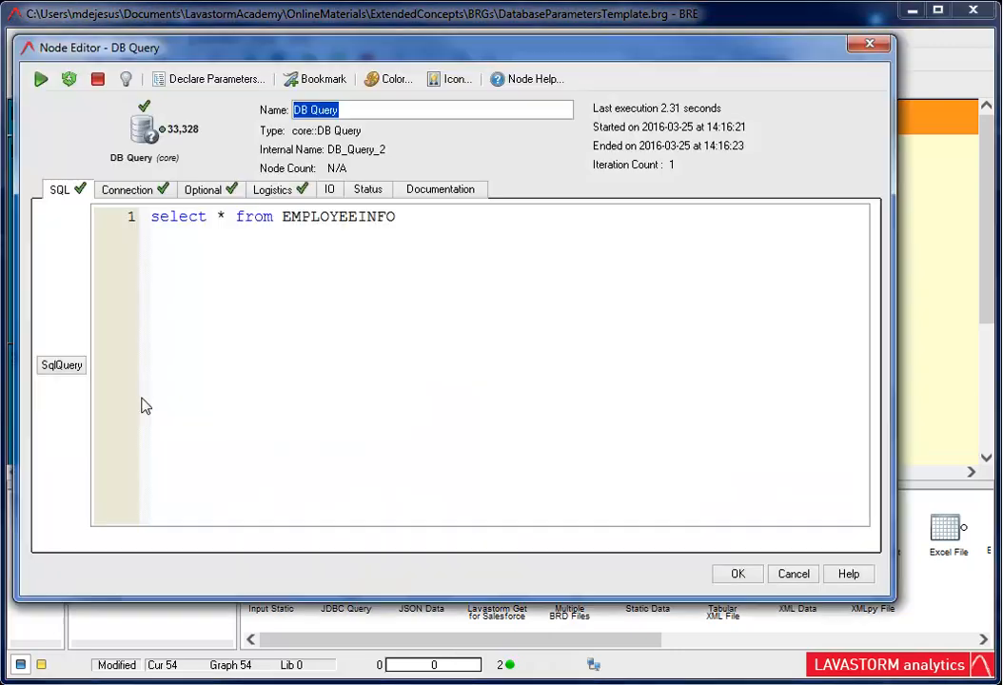
click(134, 190)
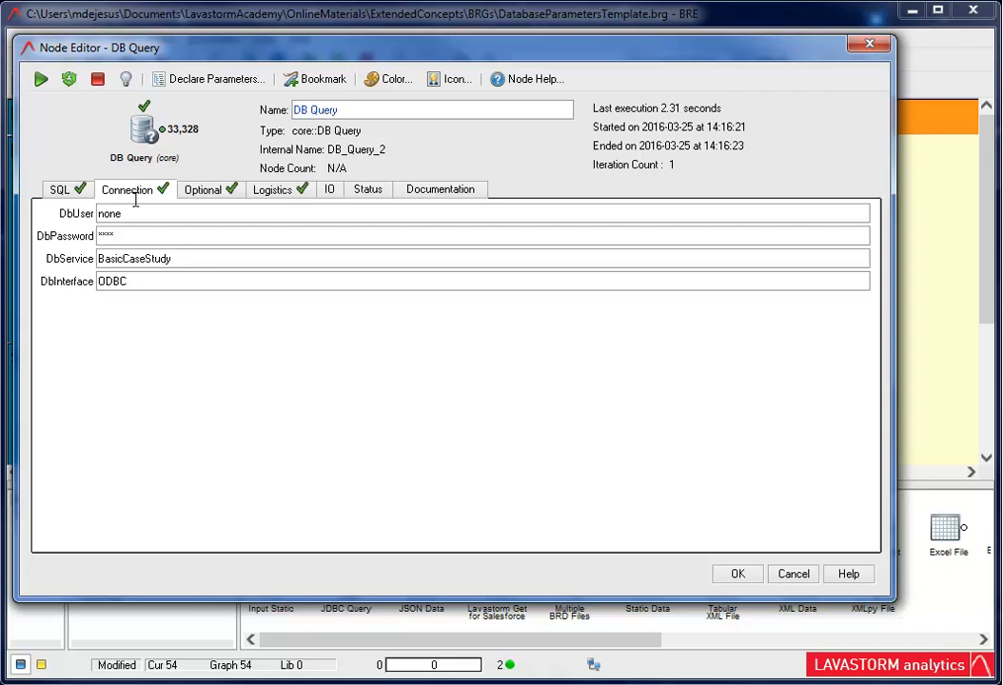
click(136, 213)
click(124, 231)
click(125, 212)
text(academy)
click(739, 576)
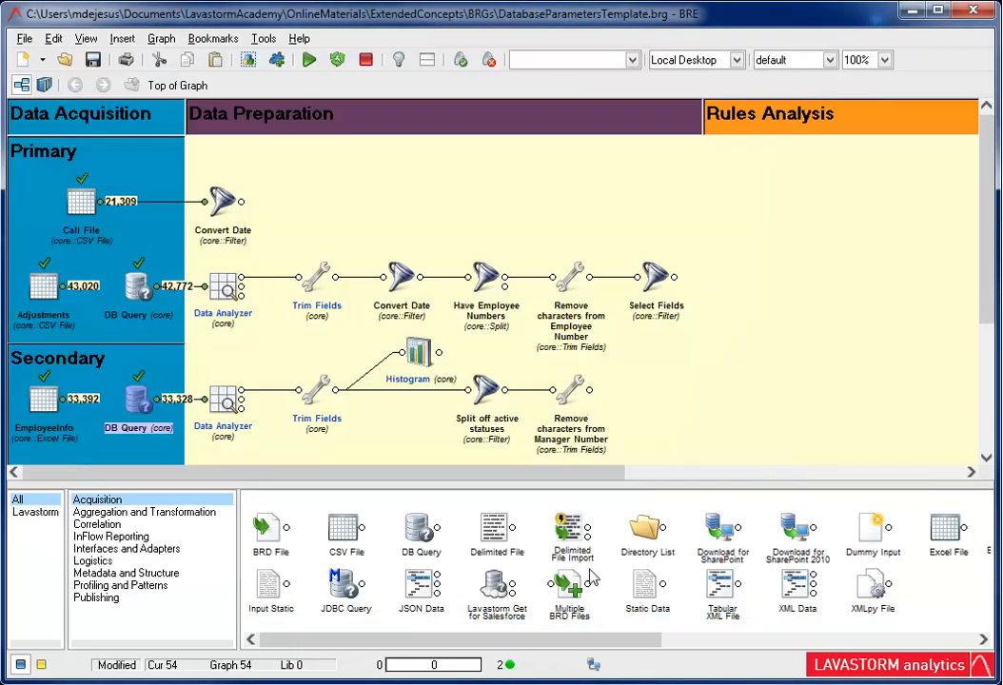
- Make the DB Query node in the Primary section inherit DbUser and DbPassword from the graph parameters
double_click(138, 287)
click(145, 187)
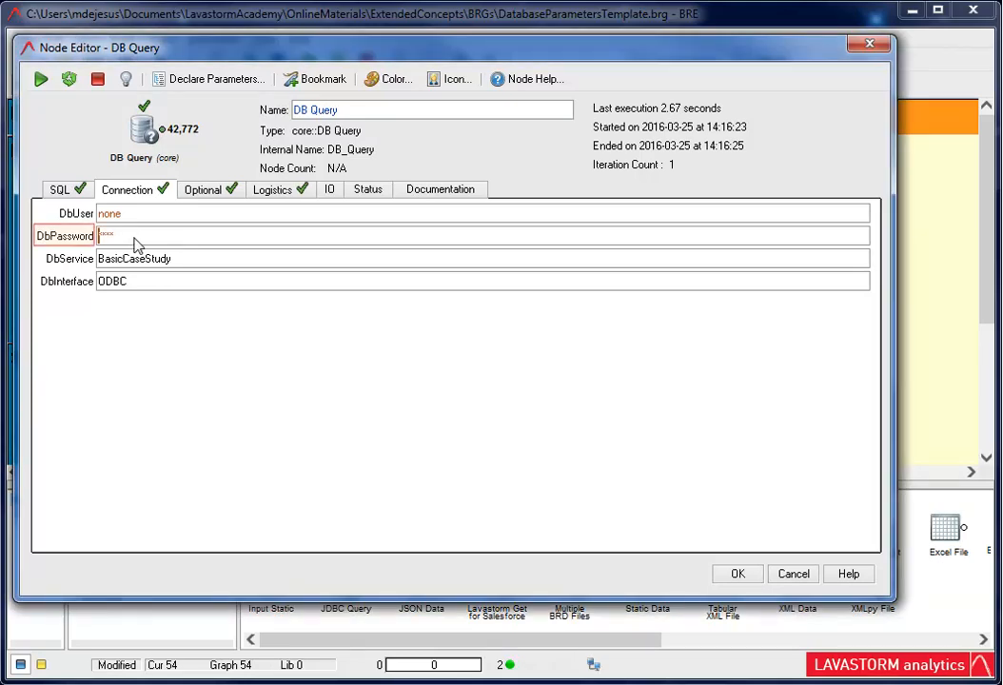
click(737, 573)
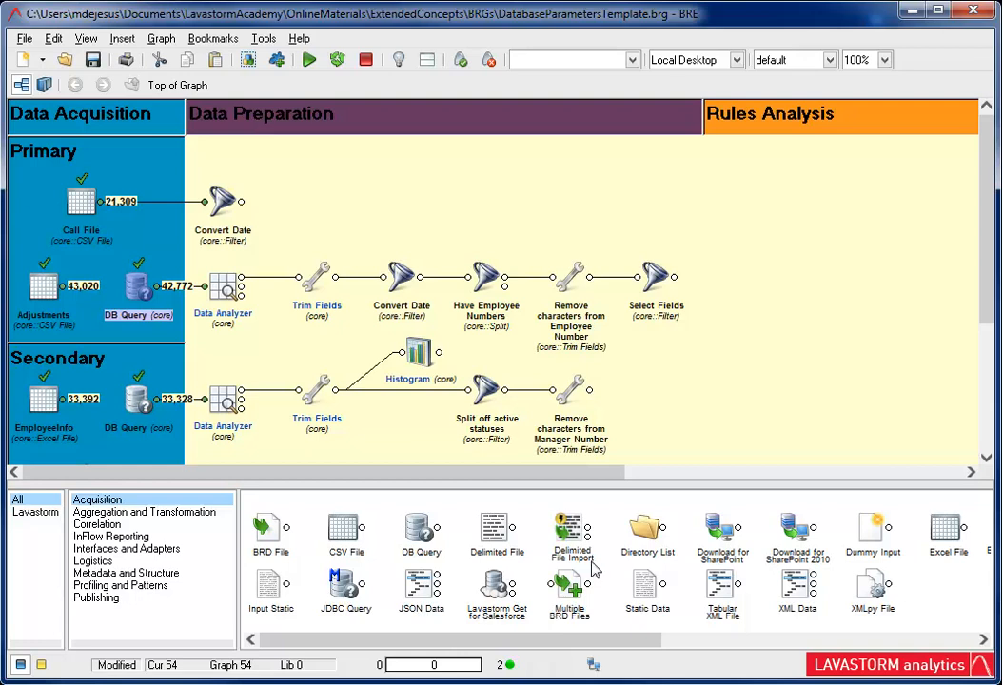
- Declare a string graph parameter named DataFiles and set its value to the full path of the ExtendedConcepts\BRGs\DataFiles folder
click(161, 39)
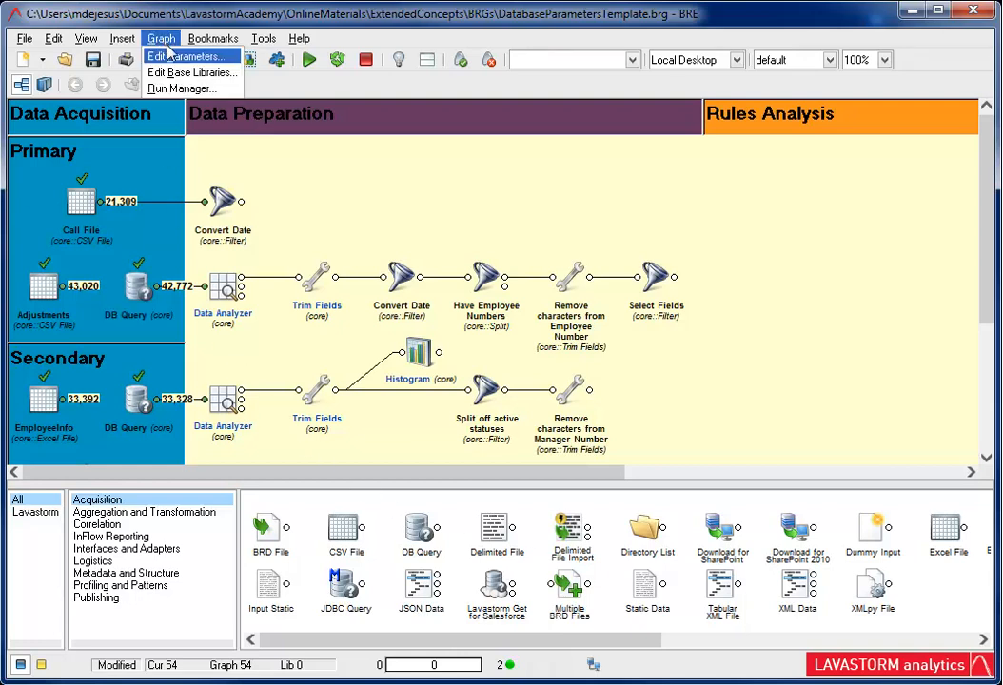
click(166, 56)
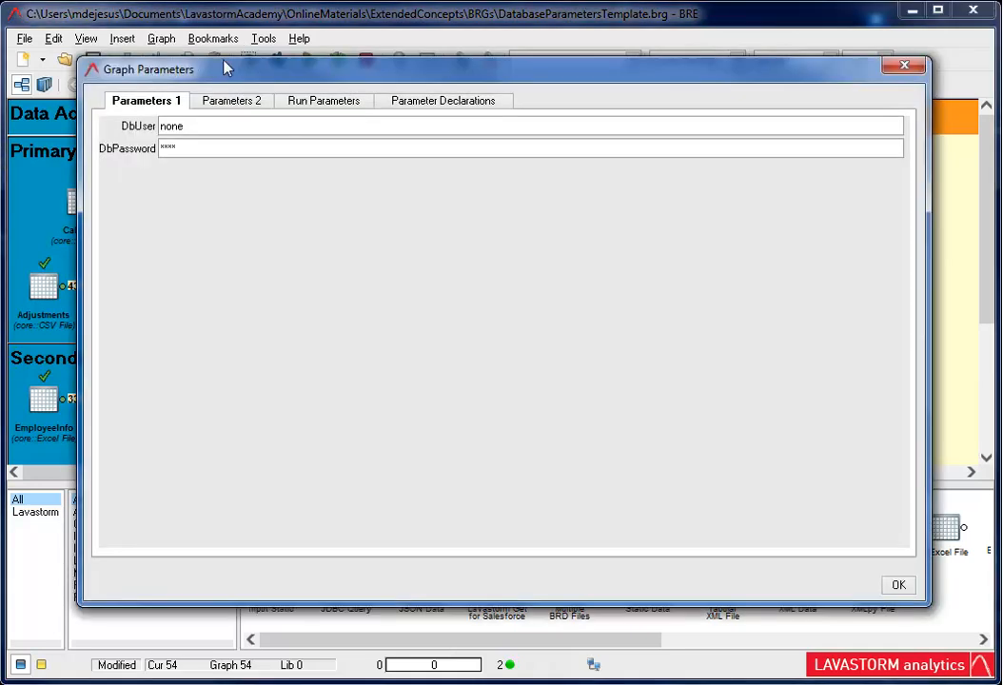
click(455, 103)
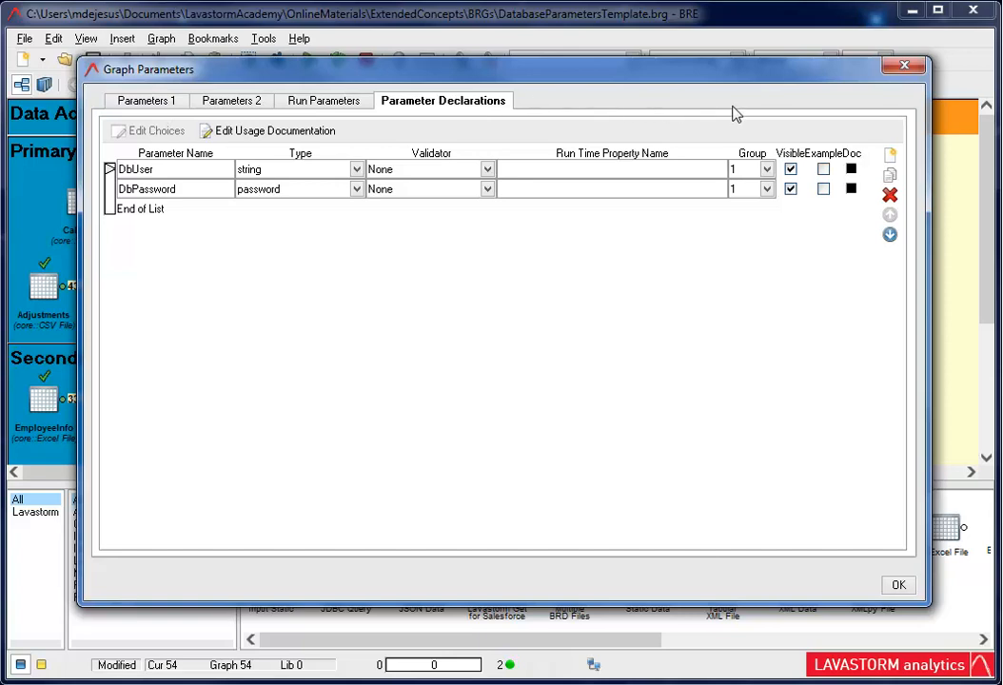
click(889, 156)
text(DataFiles)
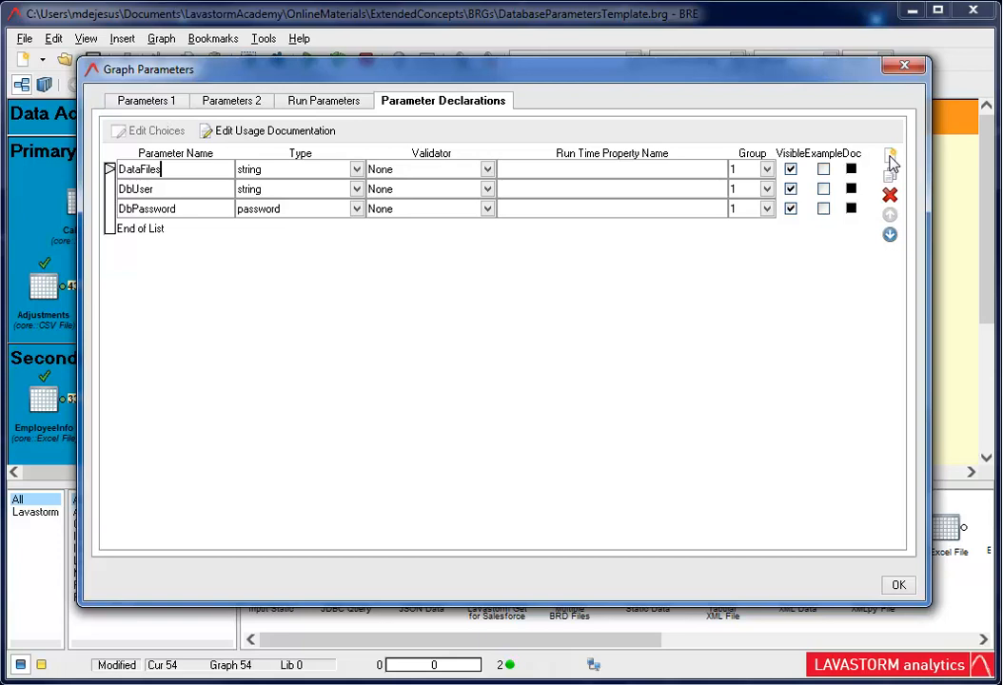
click(142, 99)
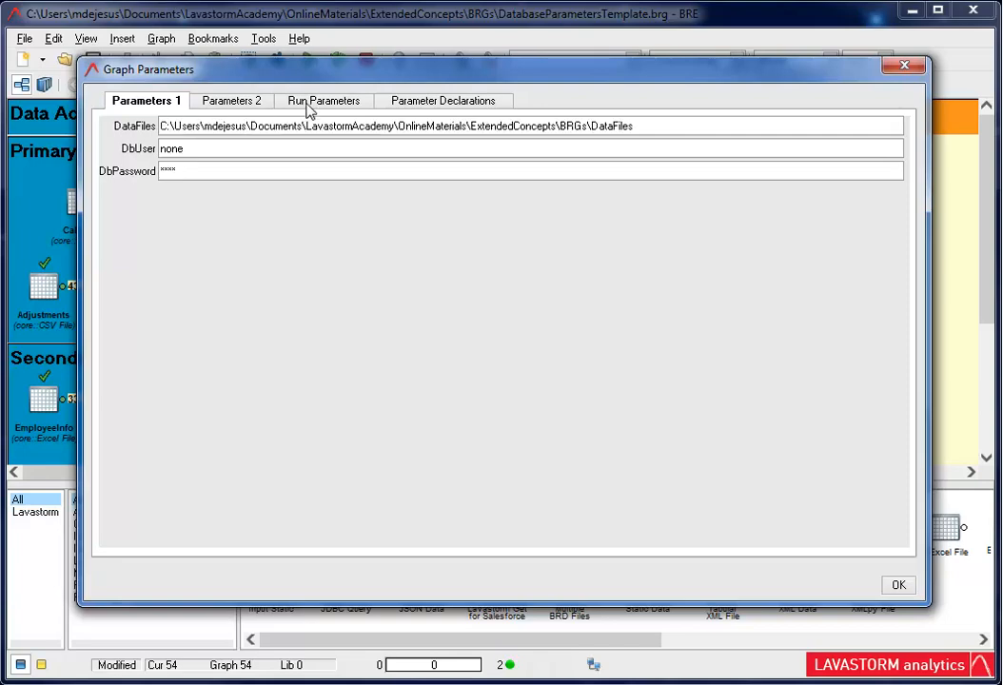
click(898, 584)
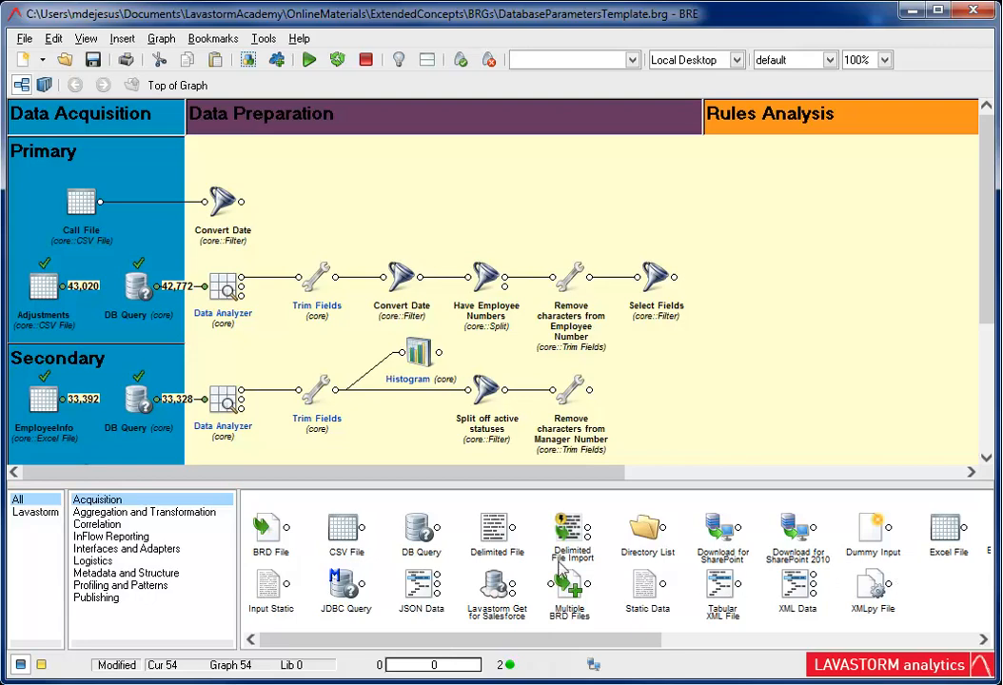
- Replace the folder path in the Call File node's file setting, giving {{^DataFiles^}}\CALLFILE_01.csv, and run the node
double_click(80, 204)
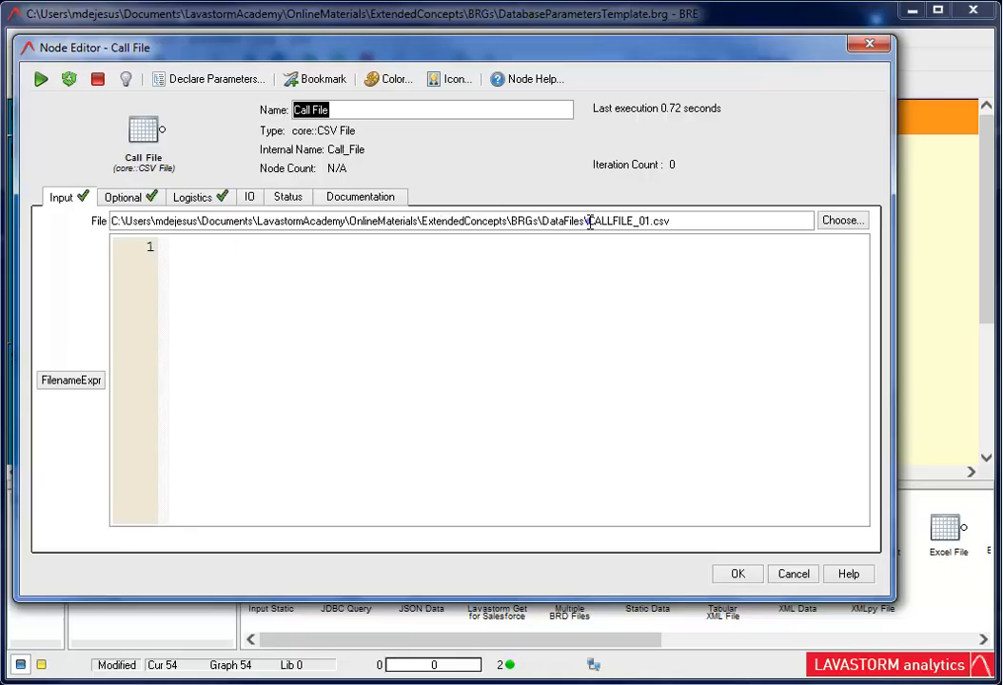
click(587, 220)
key(shift+Home)
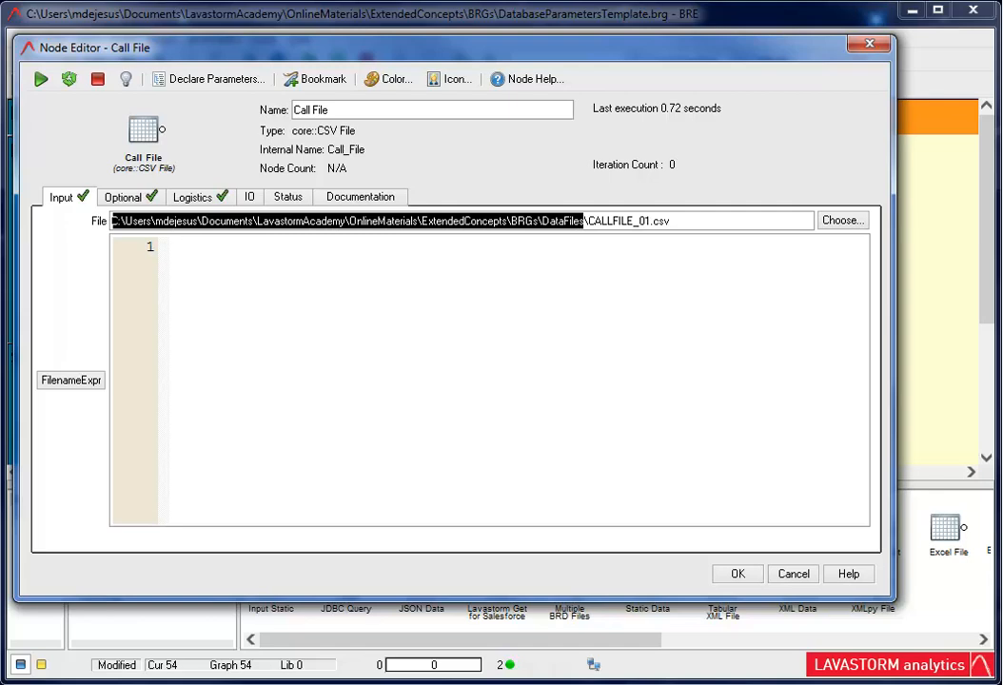
text({{^DataFiles^)
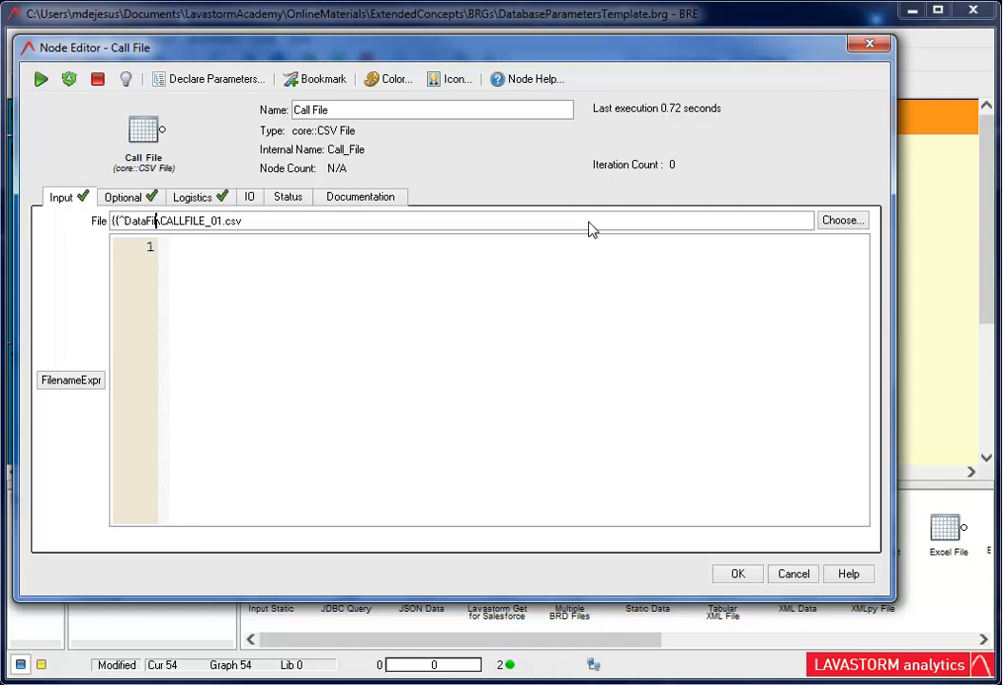
click(738, 574)
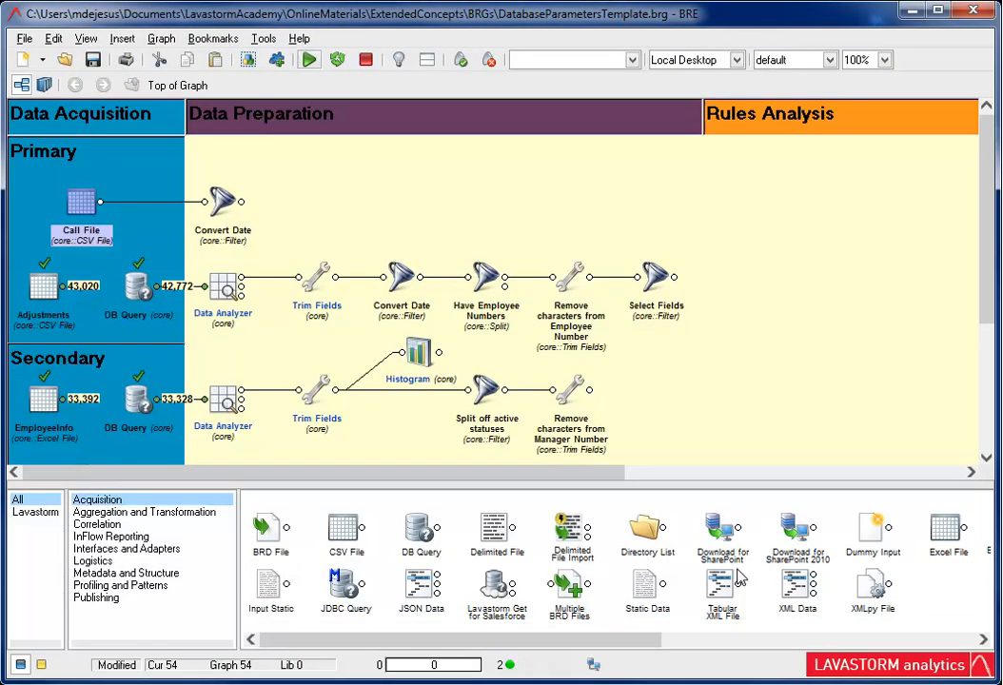
click(309, 59)
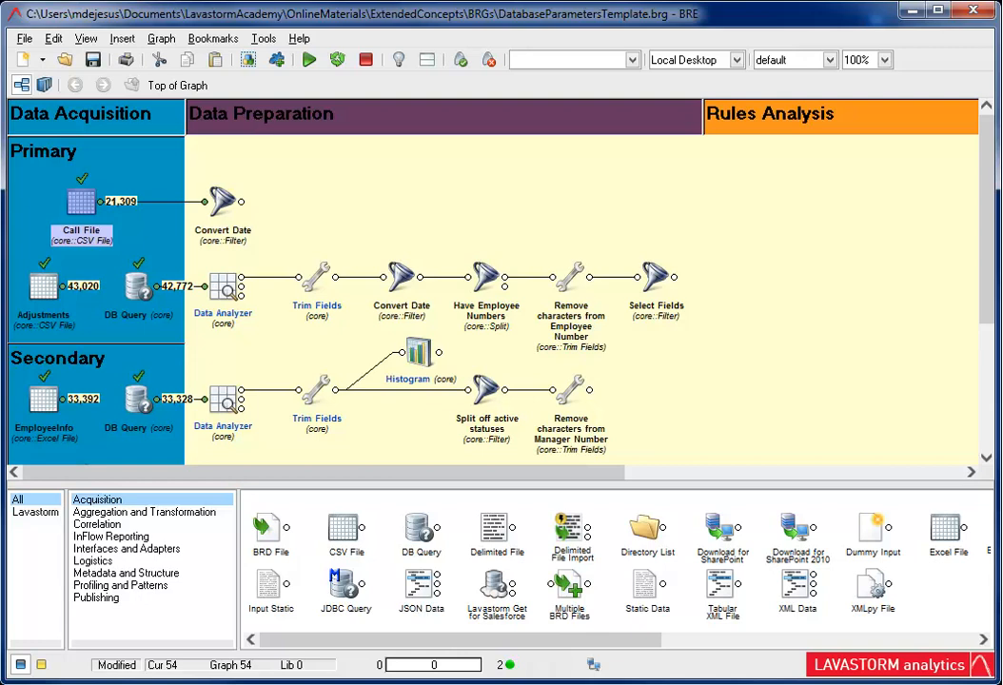
- Replace the folder path in the Manager Info node's file setting, giving {{^DataFiles^}}\MANAGERINFO.xlsx, and run the node
scroll(476, 285, down, 3)
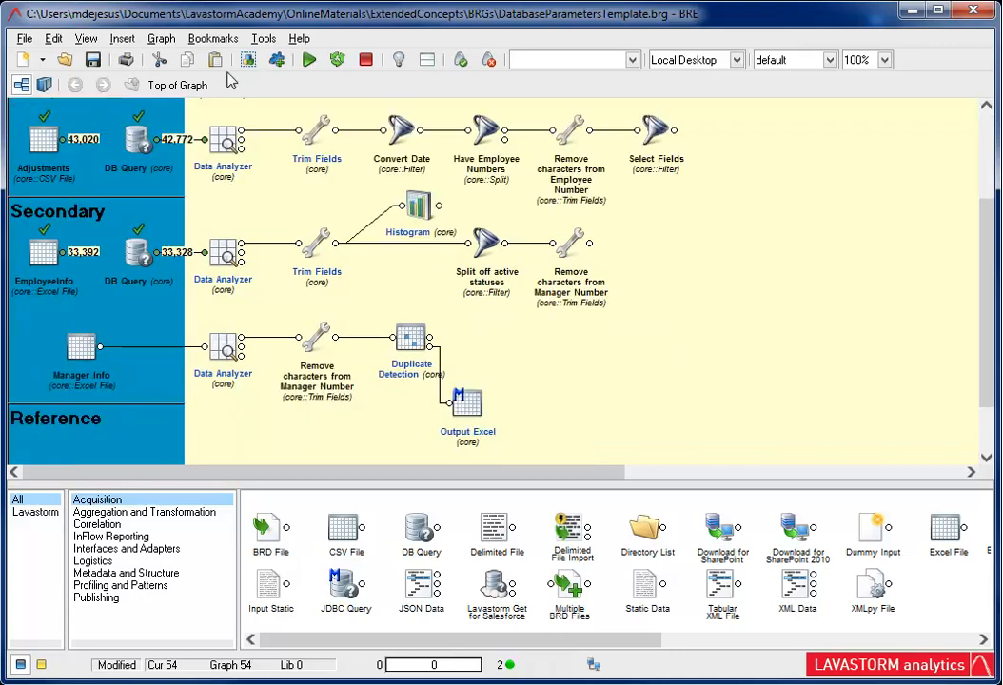
double_click(76, 341)
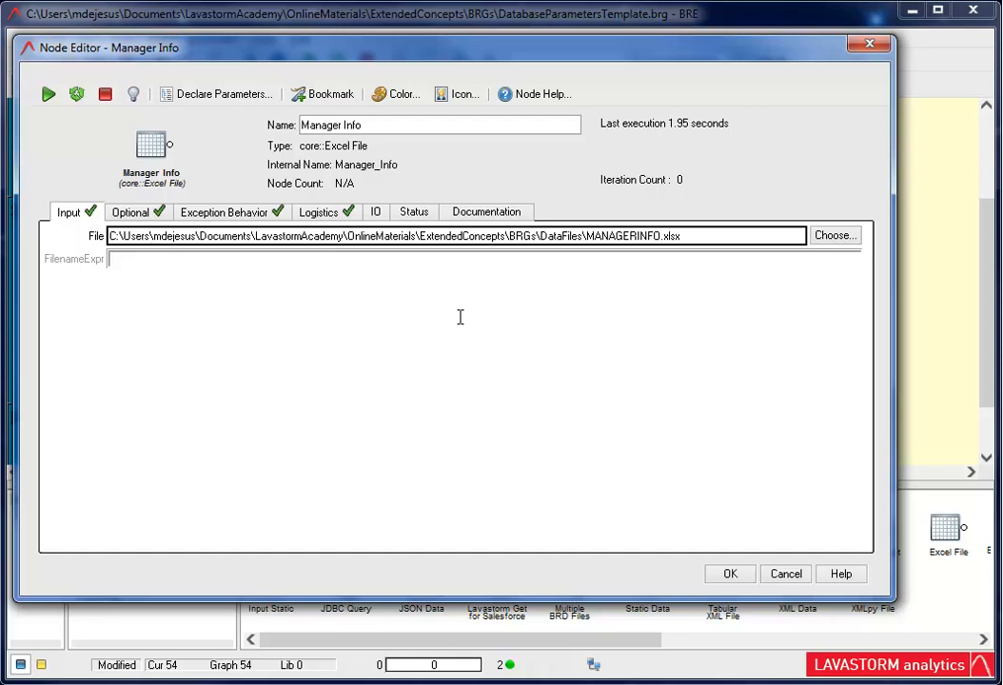
click(582, 236)
key(shift+Home)
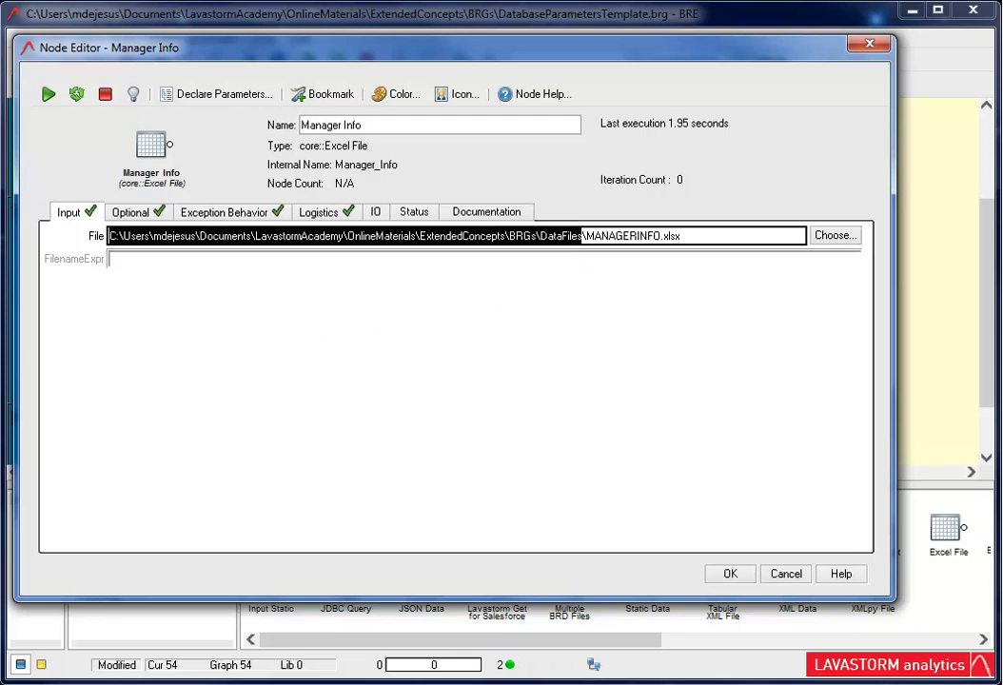
key(BackSpace)
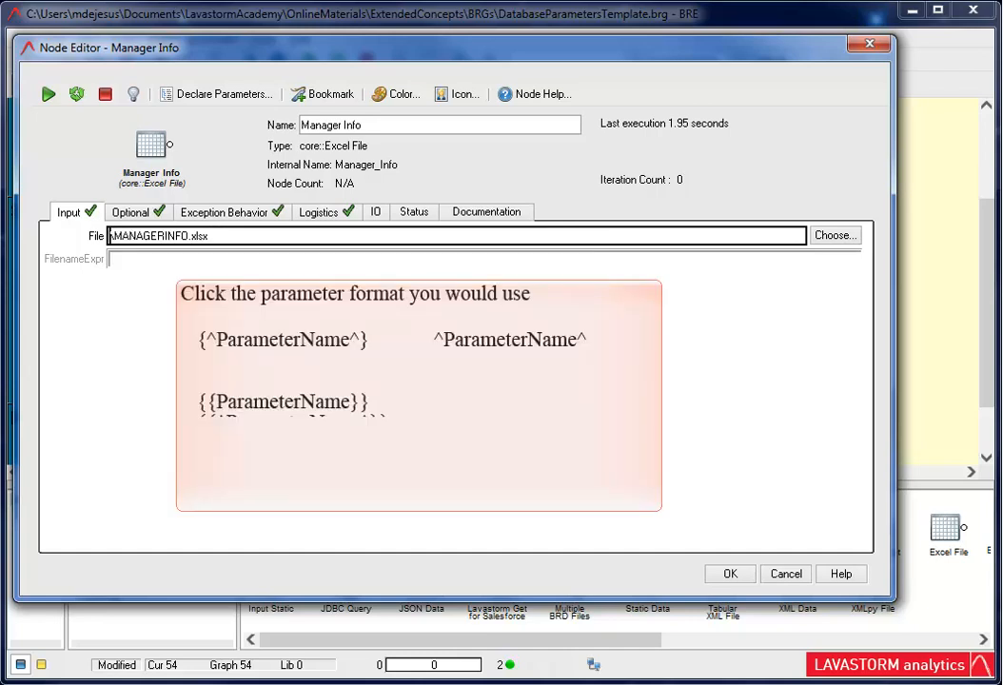
text({{^DataFiles^)
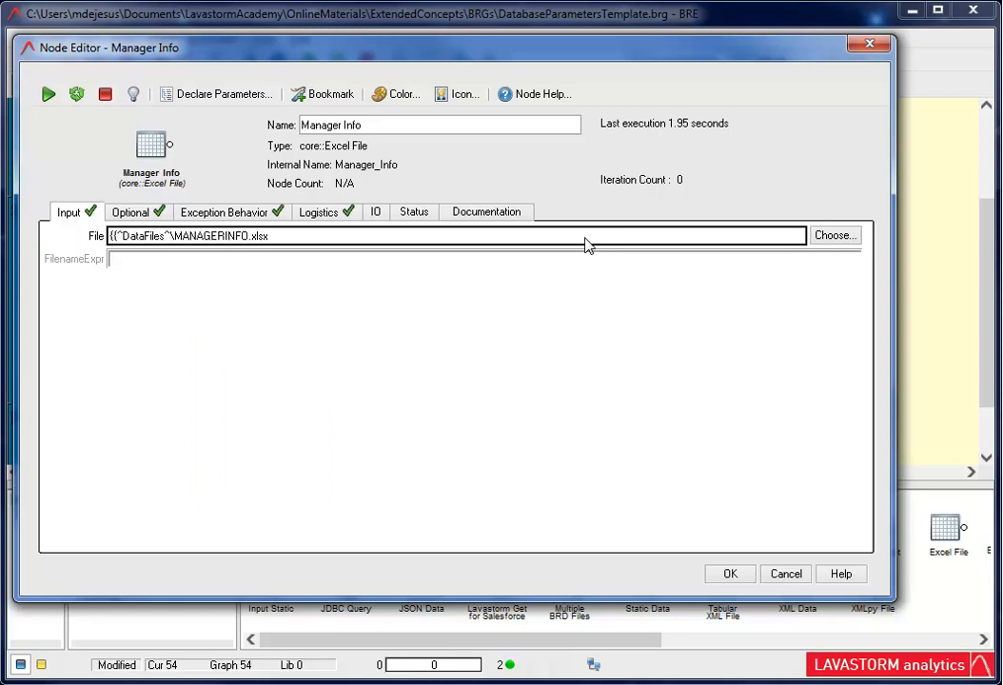
text(}})
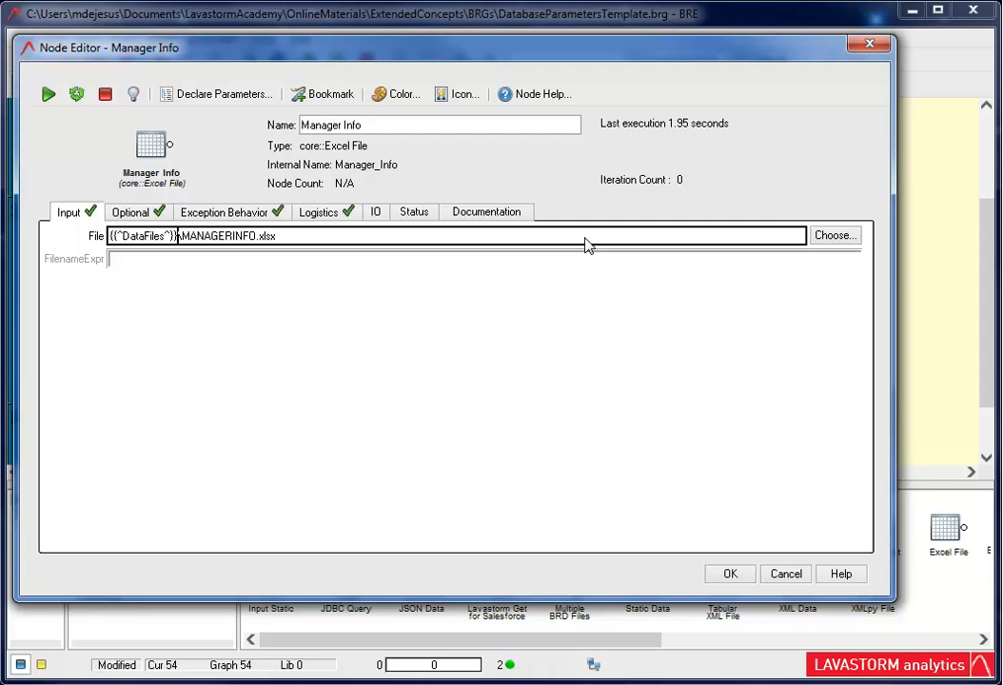
click(736, 577)
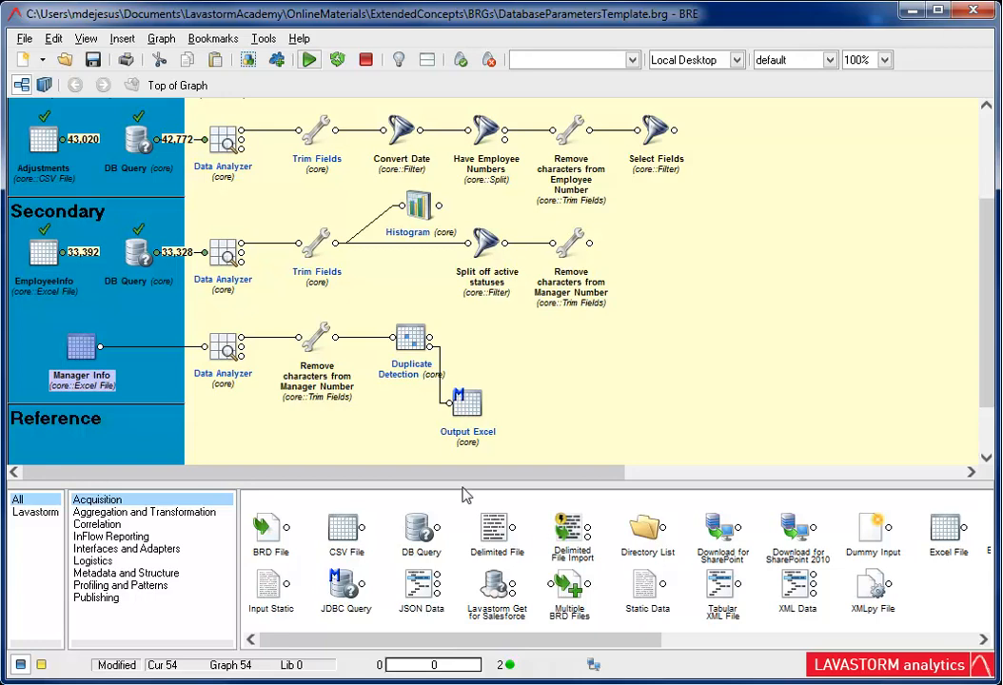
click(309, 60)
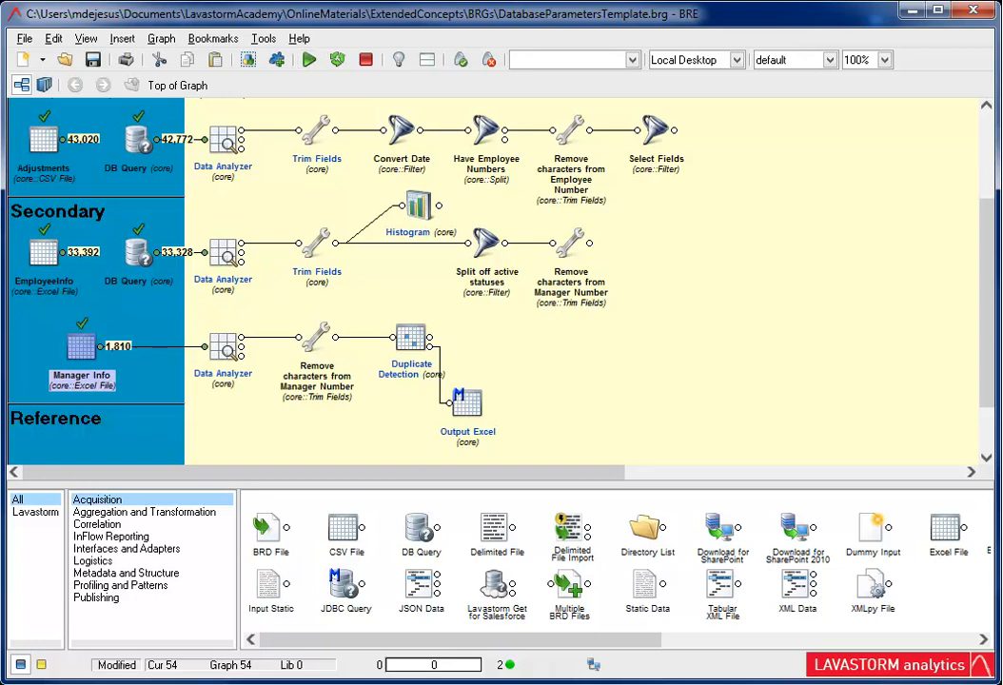